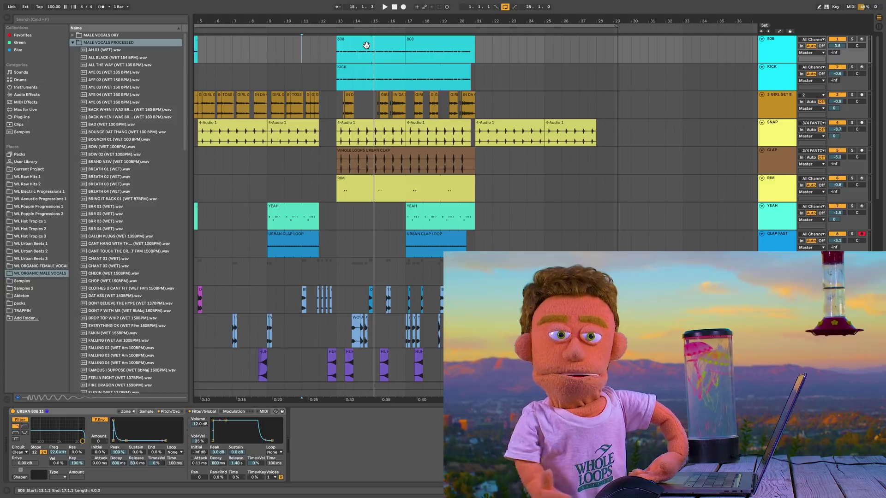
# Raise the amplitude envelope attack of the 808 track's instrument to 25.2 ms
pyautogui.click(366, 45)
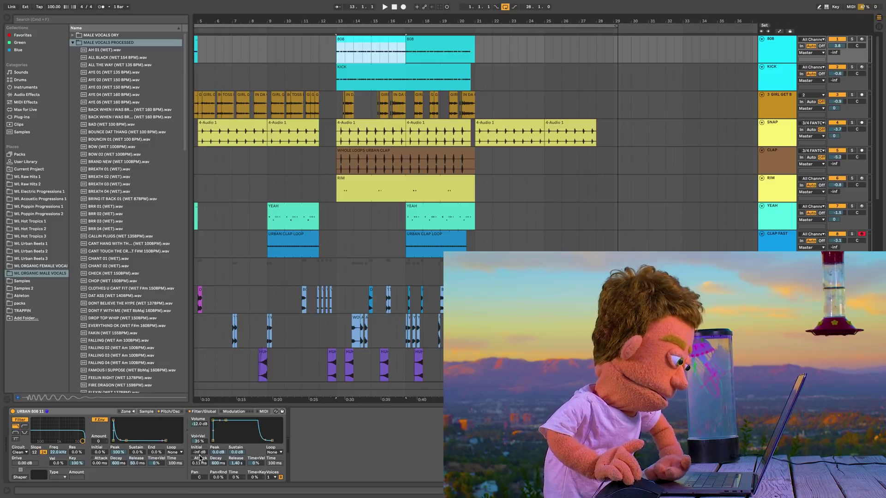
pyautogui.moveTo(197, 464); pyautogui.dragTo(198, 462)
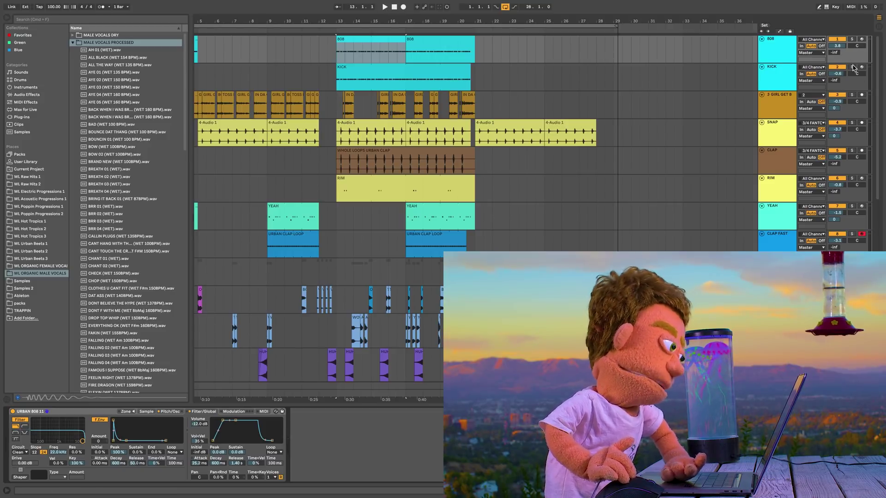
# Solo the KICK and 808 tracks and play them back from bar 13
pyautogui.click(852, 67)
pyautogui.moveTo(355, 68); pyautogui.dragTo(346, 67)
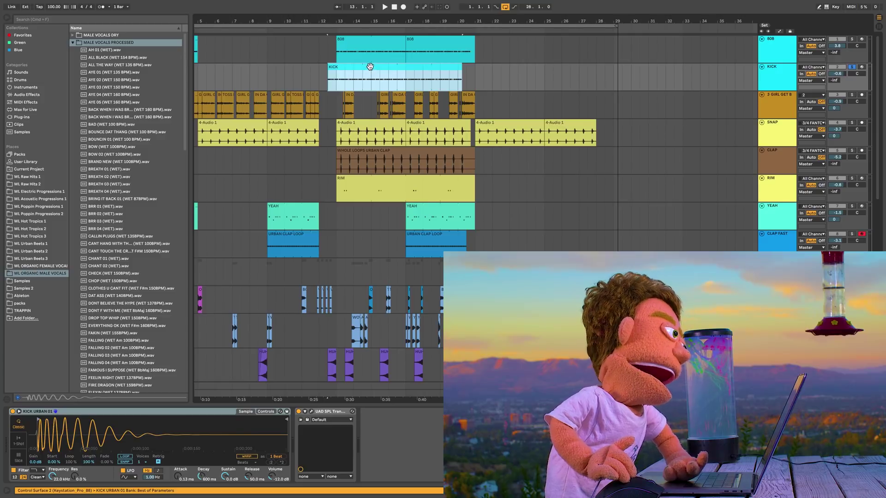
pyautogui.press('space')
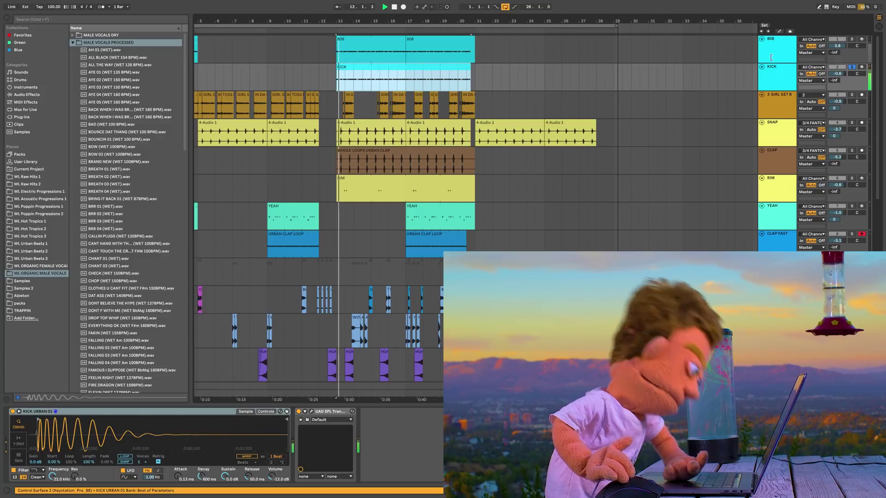
pyautogui.click(852, 67)
# Set the 808's amplitude envelope attack to 30.5 ms while listening to it with the kick
pyautogui.click(344, 46)
pyautogui.press('space')
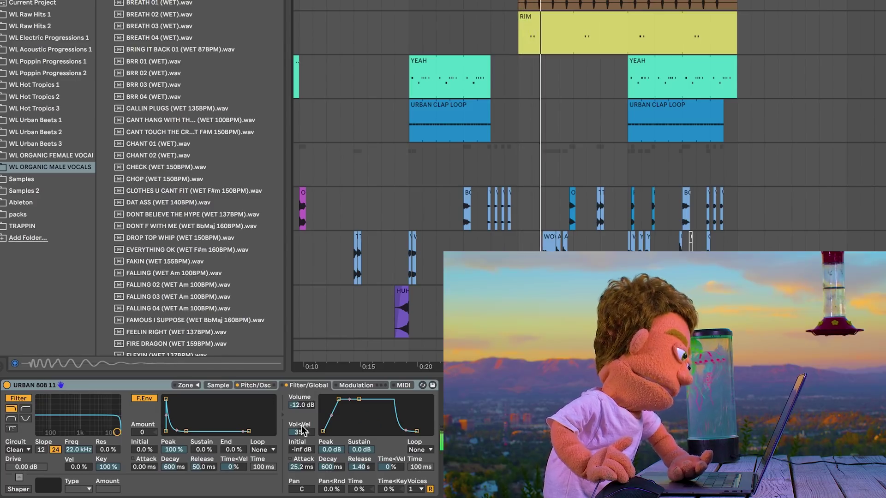
pyautogui.moveTo(302, 467)
pyautogui.mouseDown()
pyautogui.moveTo(302, 494)
pyautogui.moveTo(301, 452)
pyautogui.mouseUp()
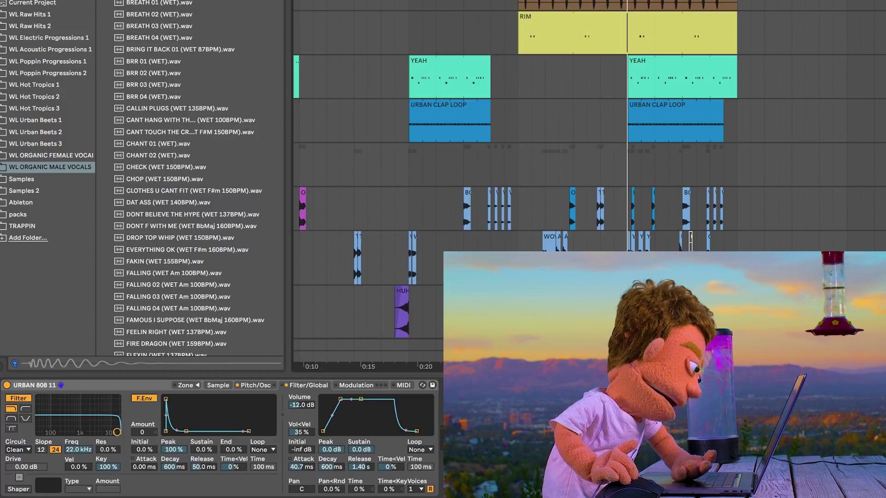
pyautogui.moveTo(303, 471)
pyautogui.mouseDown()
pyautogui.moveTo(303, 454)
pyautogui.moveTo(303, 463)
pyautogui.mouseUp()
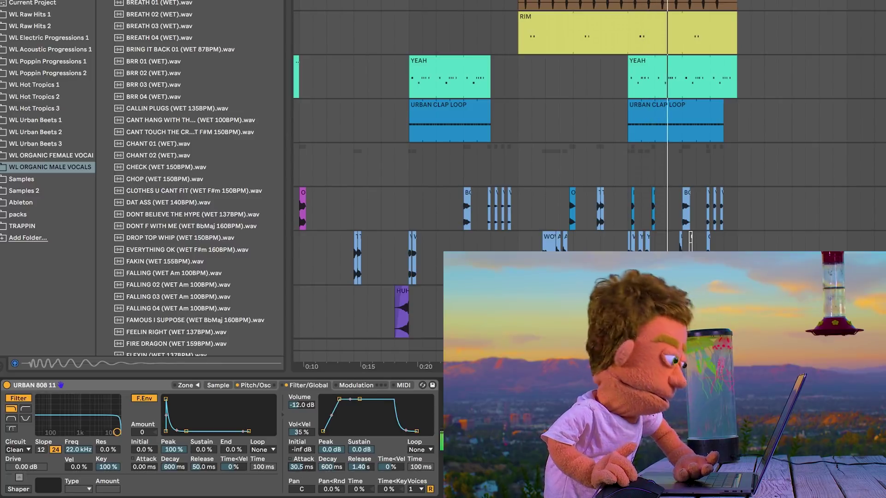
# Bend the 808's amplitude attack slope strongly negative and set the attack time to 85.5 ms
pyautogui.click(290, 459)
pyautogui.moveTo(304, 457); pyautogui.dragTo(308, 484)
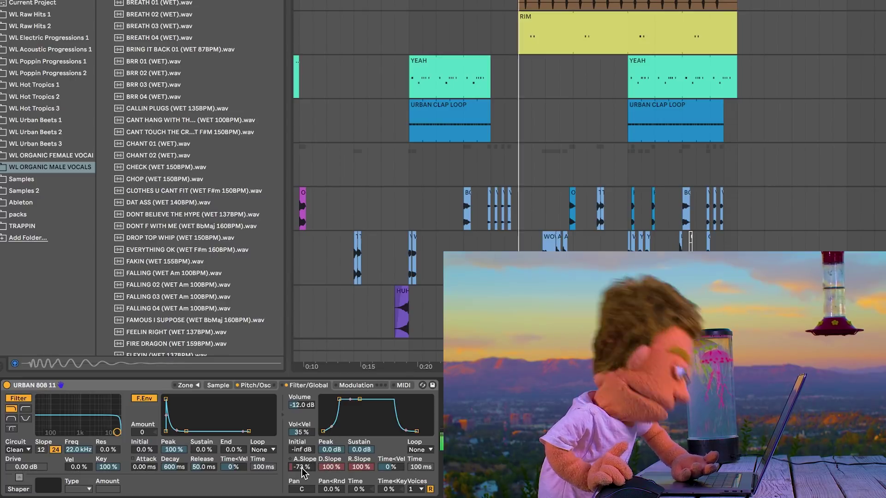
pyautogui.moveTo(302, 470); pyautogui.dragTo(302, 482)
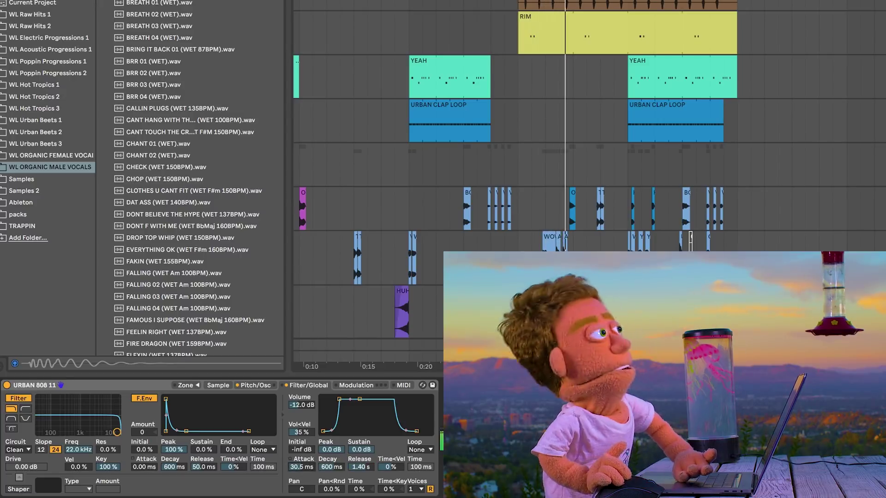
pyautogui.moveTo(301, 467); pyautogui.dragTo(301, 454)
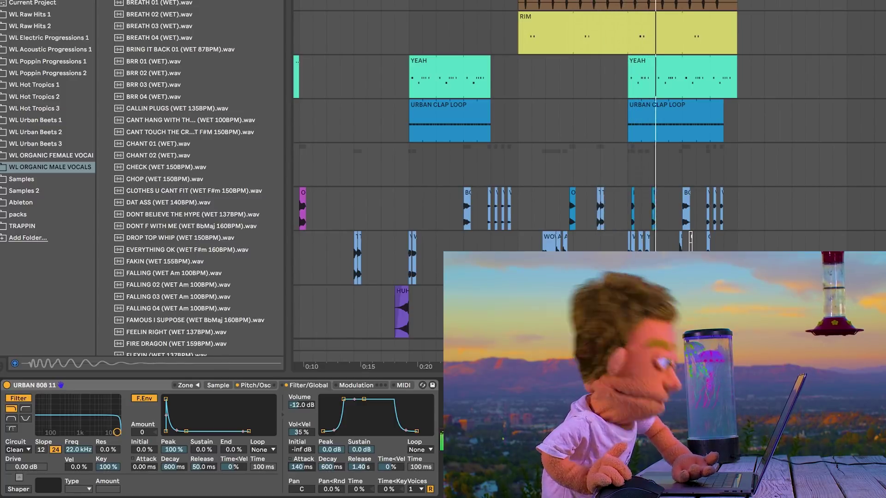
pyautogui.moveTo(301, 467); pyautogui.dragTo(305, 470)
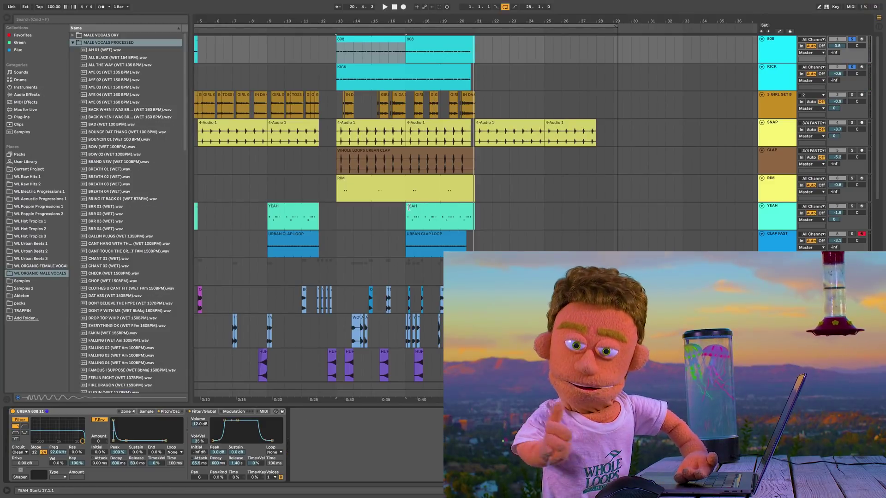
# Try to freeze the original 808 and KICK tracks together
pyautogui.click(770, 53)
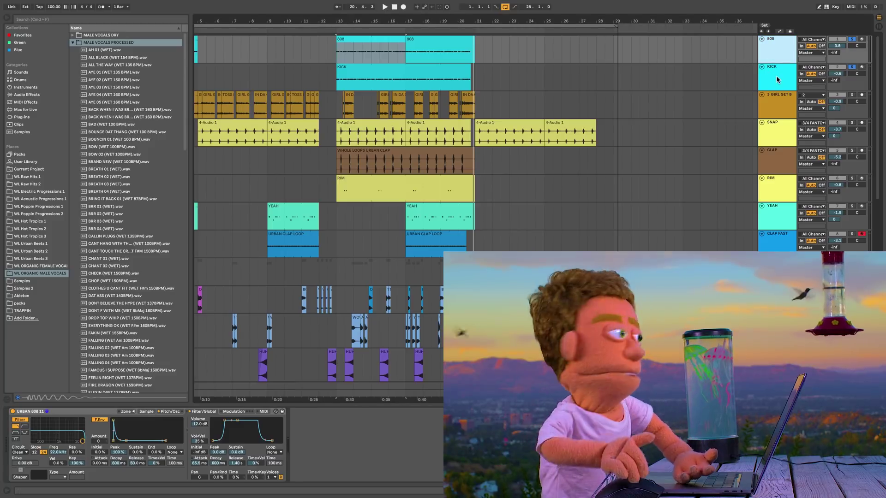
pyautogui.click(777, 80)
pyautogui.rightClick(777, 80)
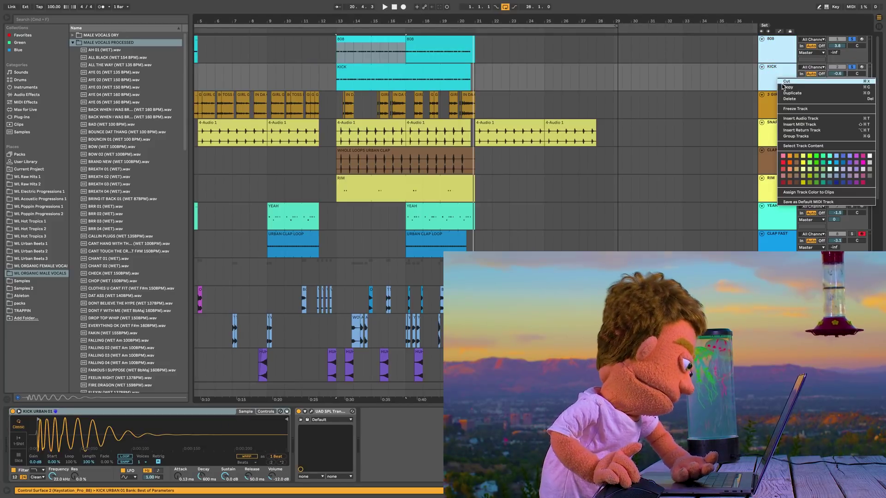
pyautogui.click(795, 108)
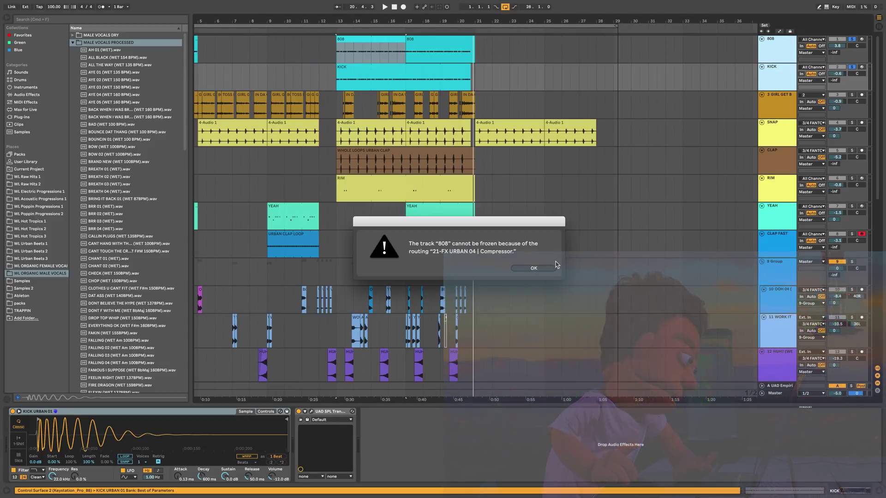
pyautogui.click(533, 268)
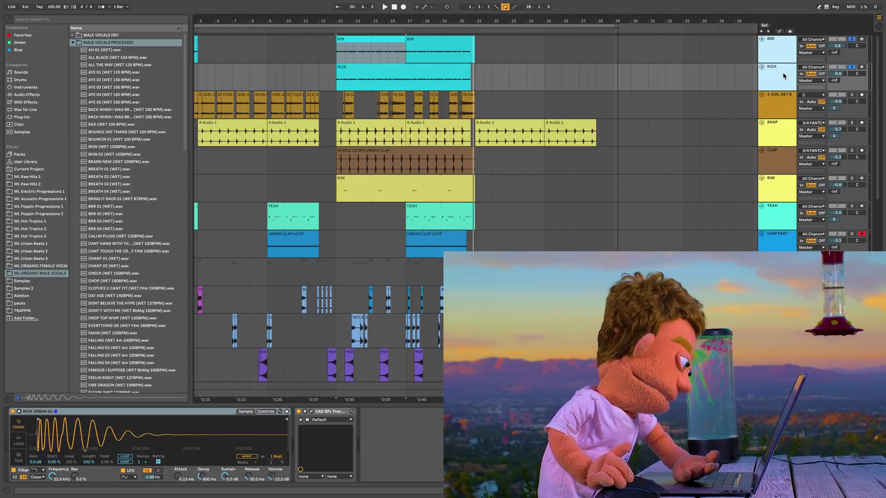
# Duplicate the KICK track and the 808 track
pyautogui.click(782, 76)
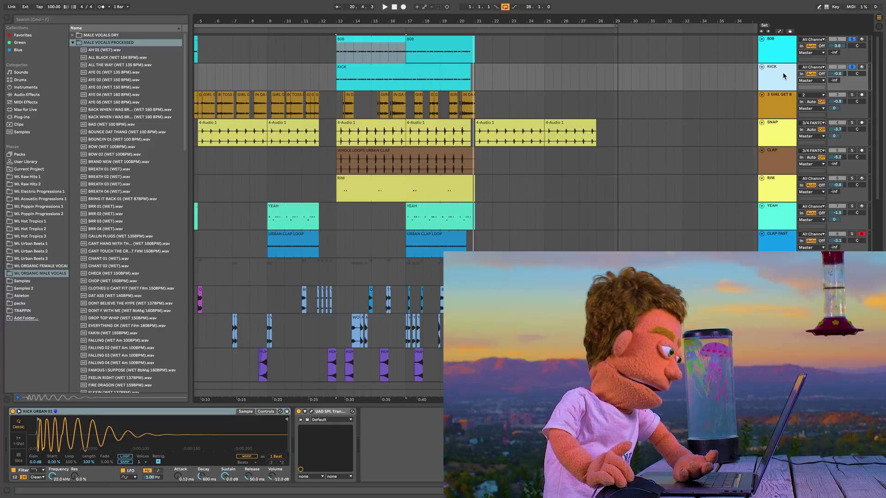
pyautogui.press('super+d')
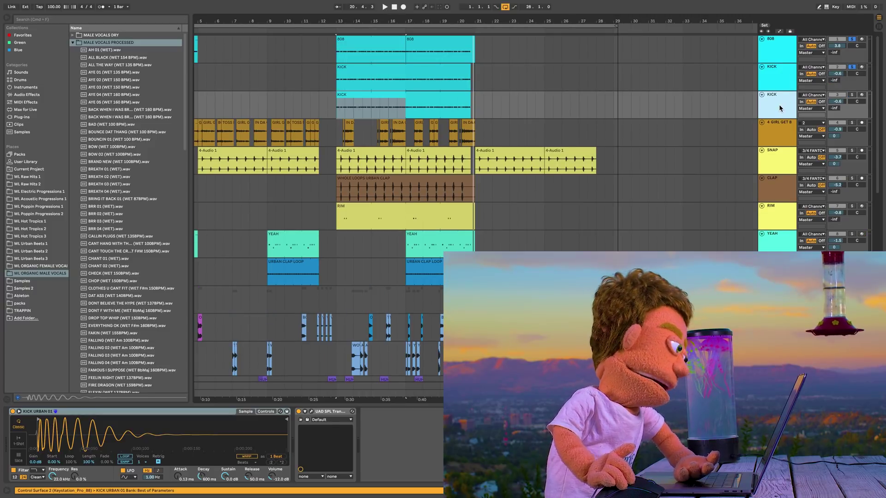
pyautogui.click(777, 53)
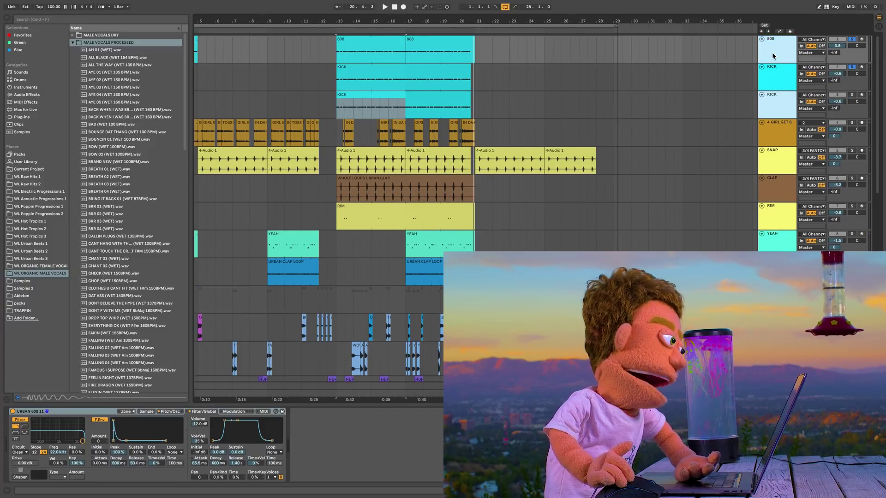
pyautogui.press('super+d')
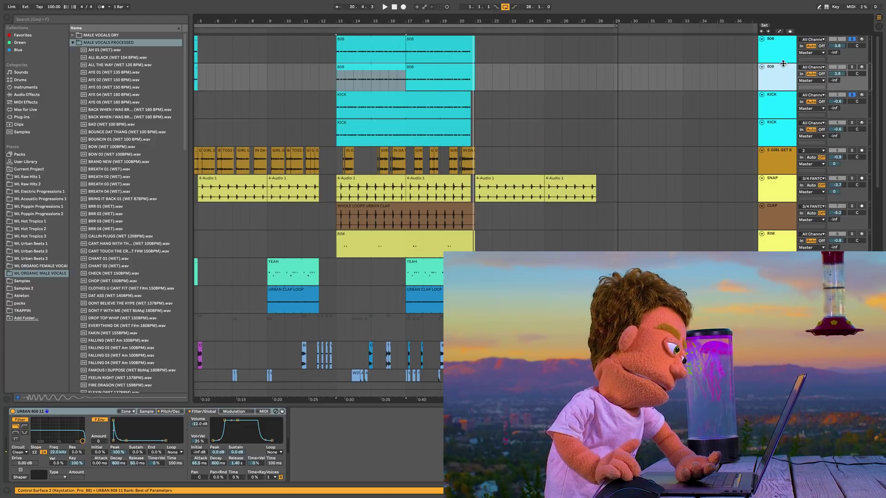
# Freeze the duplicated 808 and KICK tracks together and flatten them to audio
pyautogui.click(776, 129)
pyautogui.rightClick(778, 129)
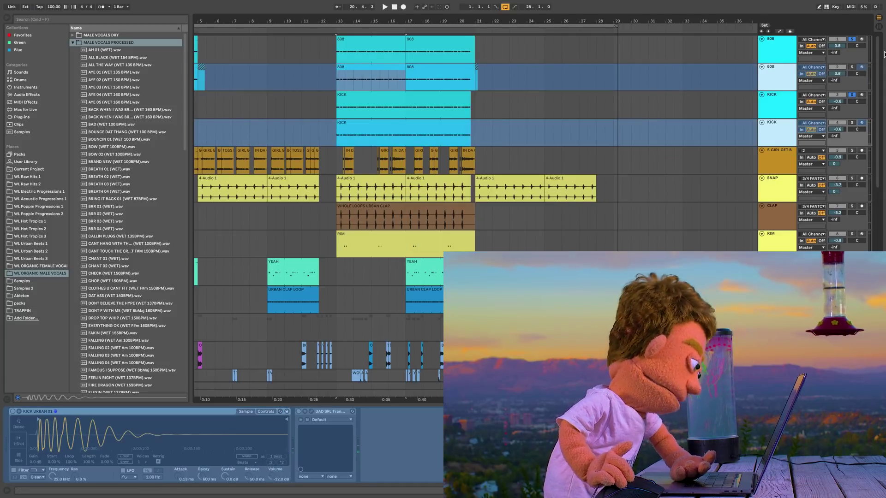
pyautogui.rightClick(789, 75)
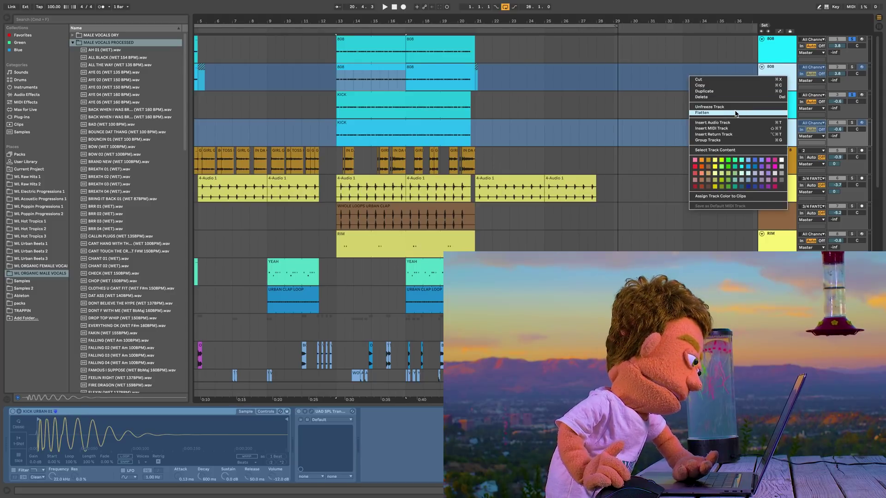
pyautogui.click(703, 113)
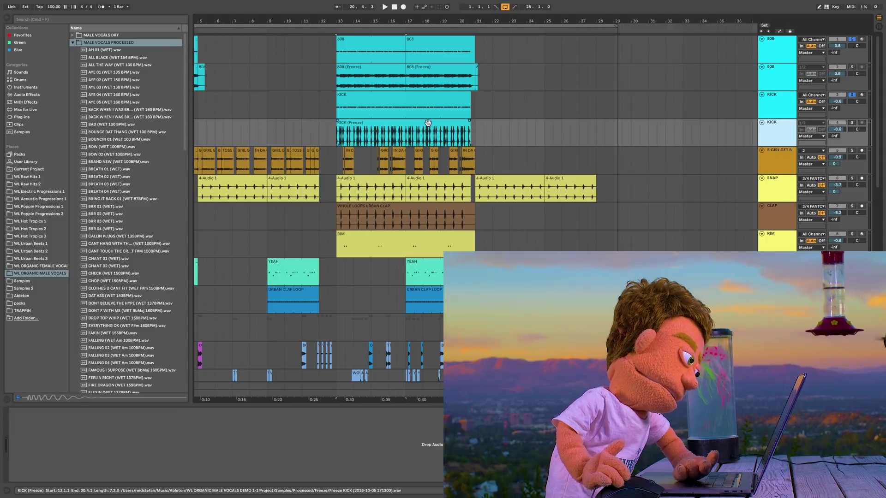
# Unsolo and deactivate the original 808 and KICK tracks, and move the original KICK directly below the original 808
pyautogui.click(852, 96)
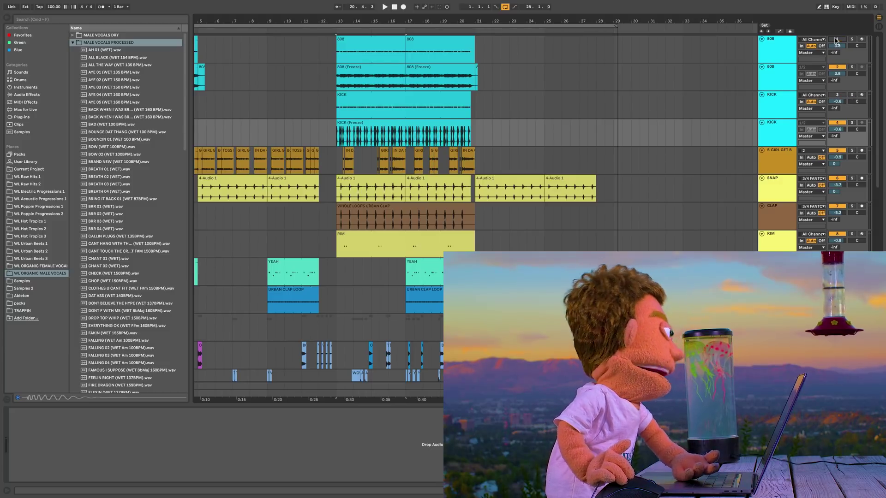
pyautogui.moveTo(782, 89); pyautogui.dragTo(778, 77)
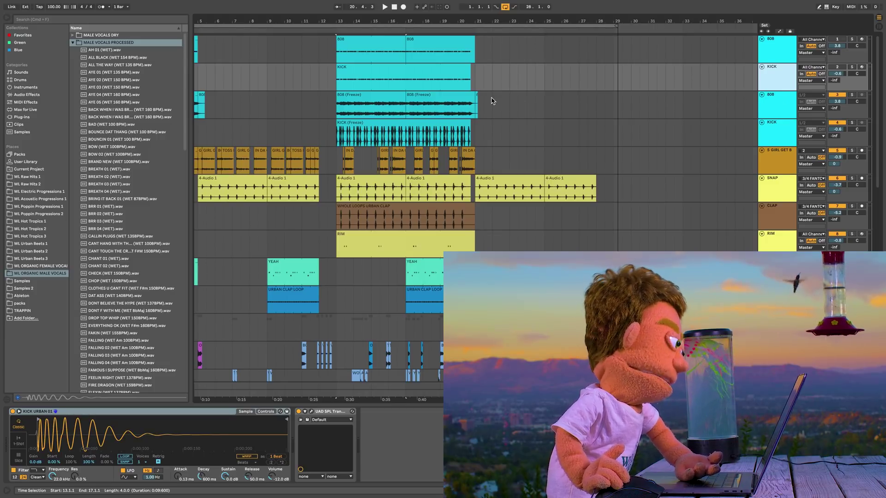
# Delete the leftover tail of the flattened 808 audio after bar 21
pyautogui.moveTo(492, 101); pyautogui.dragTo(475, 102)
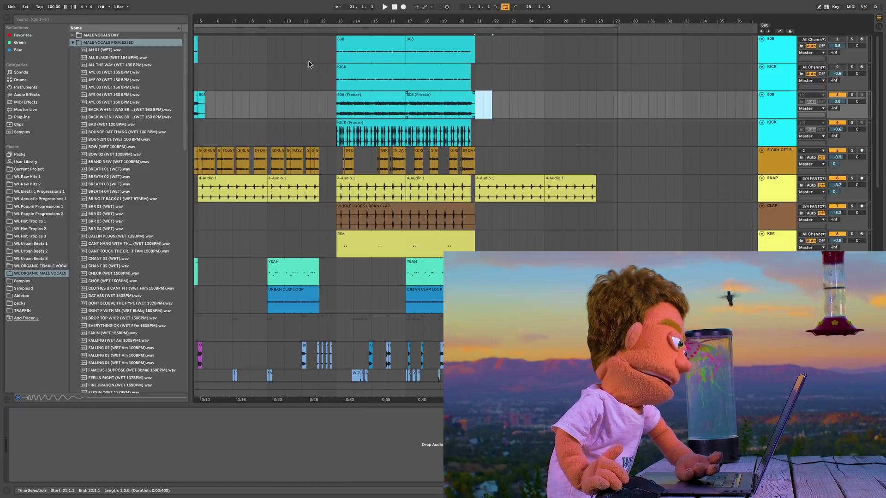
# Cut a short gap in the flattened 808 audio under the kick hit at 13.1.4 and fade out the audio before it
pyautogui.moveTo(341, 21); pyautogui.dragTo(342, 92)
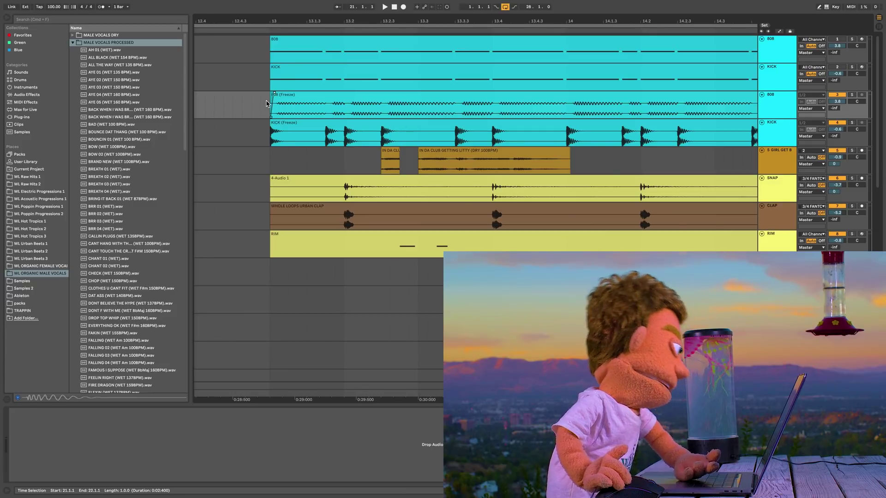
pyautogui.scroll(3, 324, 100)
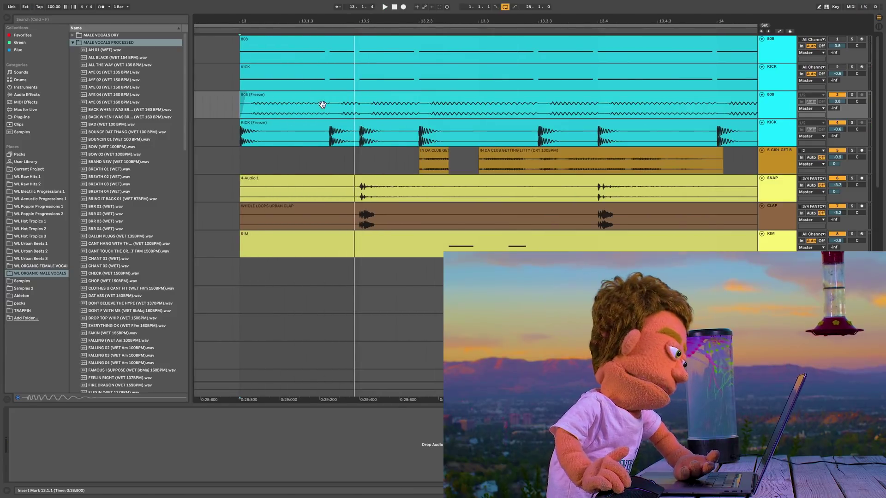
pyautogui.scroll(5, 324, 99)
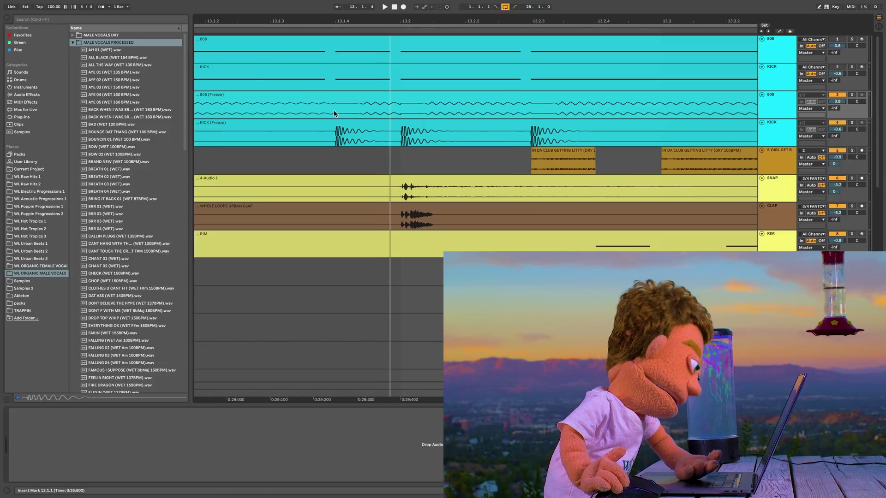
pyautogui.press('super+e')
pyautogui.moveTo(336, 101)
pyautogui.mouseDown()
pyautogui.moveTo(352, 103)
pyautogui.moveTo(329, 95)
pyautogui.mouseUp()
pyautogui.click(353, 95)
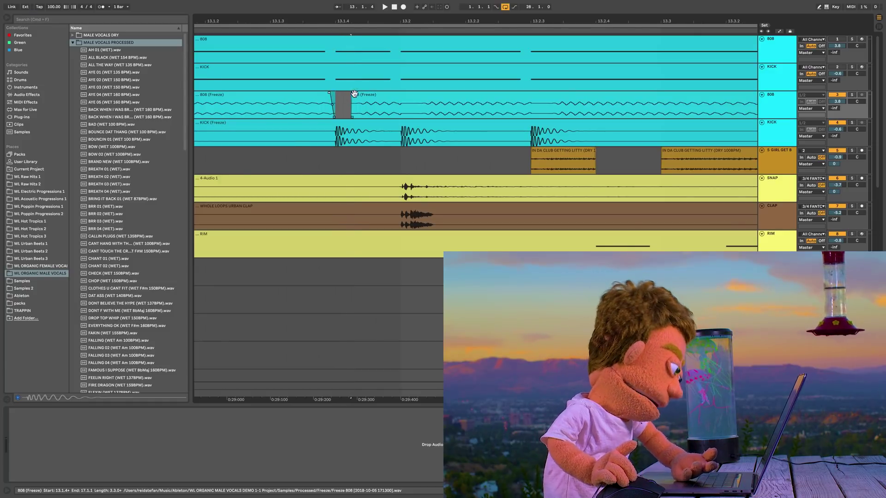
# Add a curved fade-in to the 808 audio after the 13.1.4 gap and play the passage back
pyautogui.press('a')
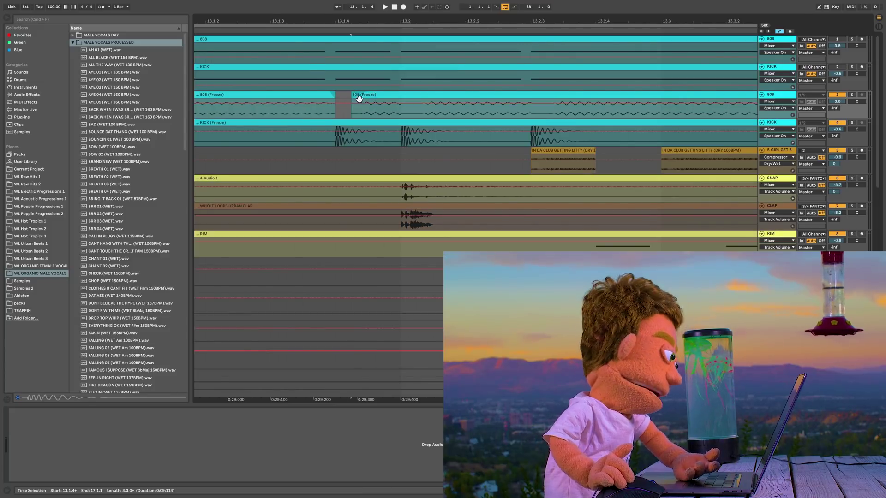
pyautogui.press('a')
pyautogui.moveTo(353, 93); pyautogui.dragTo(367, 97)
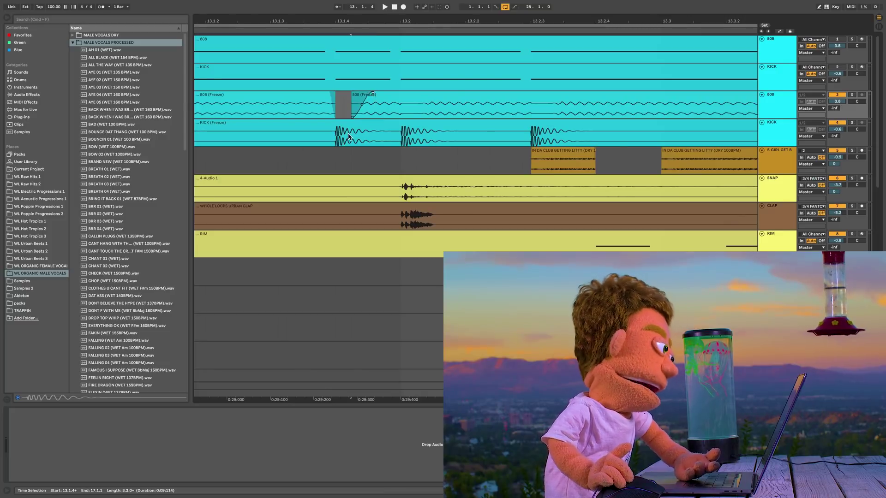
pyautogui.moveTo(362, 104); pyautogui.dragTo(367, 110)
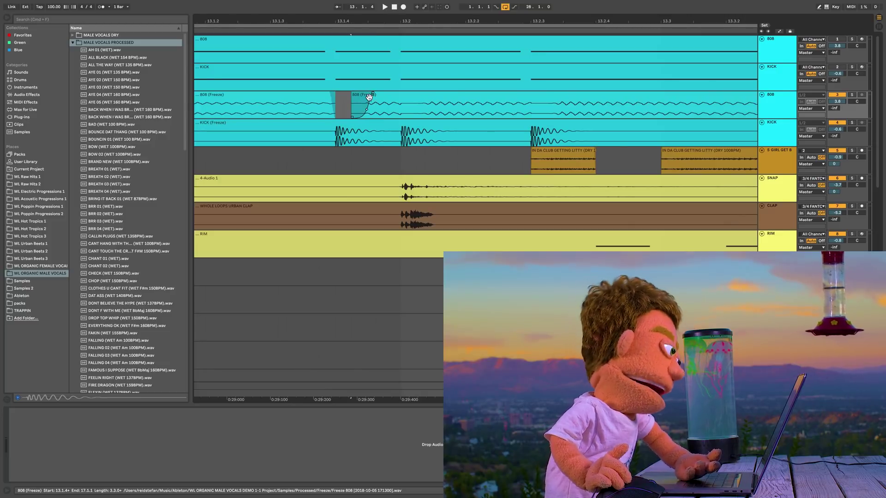
pyautogui.click(235, 108)
pyautogui.press('space')
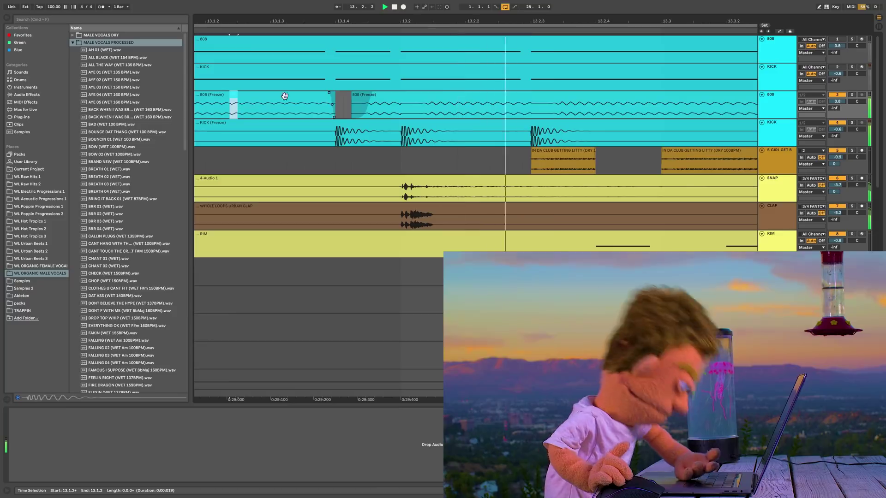
# Cut short gaps with fades in the flattened 808 audio under the kick hits at 13.2 and 13.2.3
pyautogui.moveTo(417, 92); pyautogui.dragTo(426, 92)
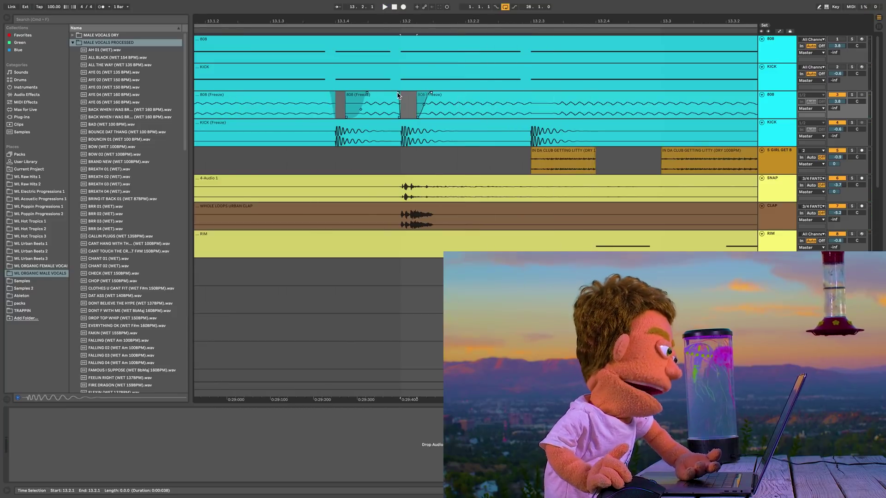
pyautogui.moveTo(530, 112)
pyautogui.mouseDown()
pyautogui.moveTo(560, 96)
pyautogui.moveTo(523, 95)
pyautogui.moveTo(525, 105)
pyautogui.mouseUp()
pyautogui.press('Delete')
pyautogui.moveTo(497, 21); pyautogui.dragTo(392, 19)
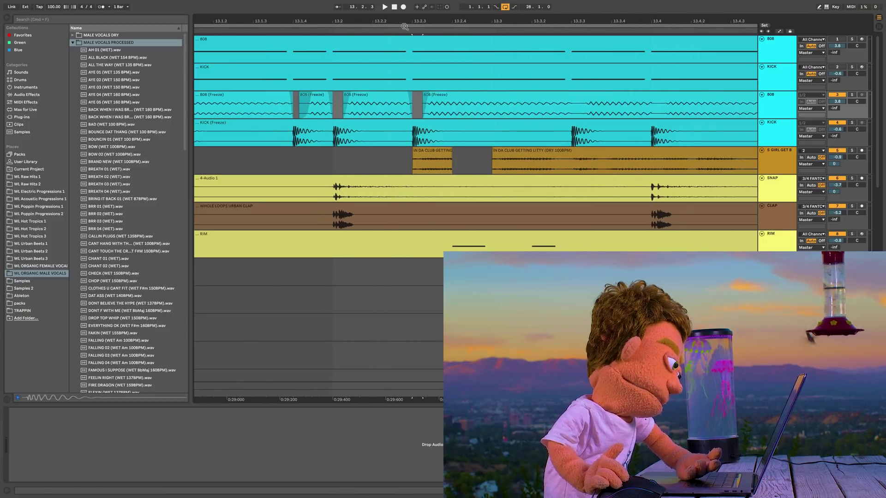
# Cut short gaps with fades in the flattened 808 audio under the kick hits at 13.3.3, 13.4 and 14
pyautogui.press('Delete')
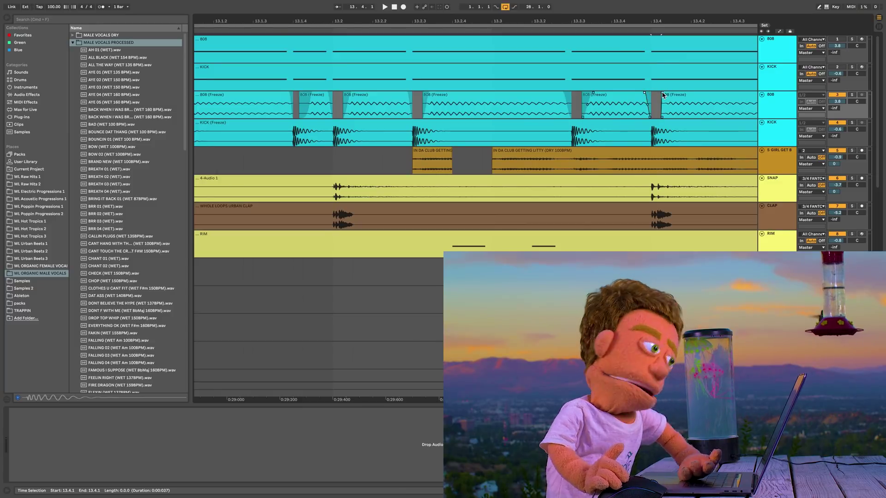
pyautogui.hscroll(2, 682, 111)
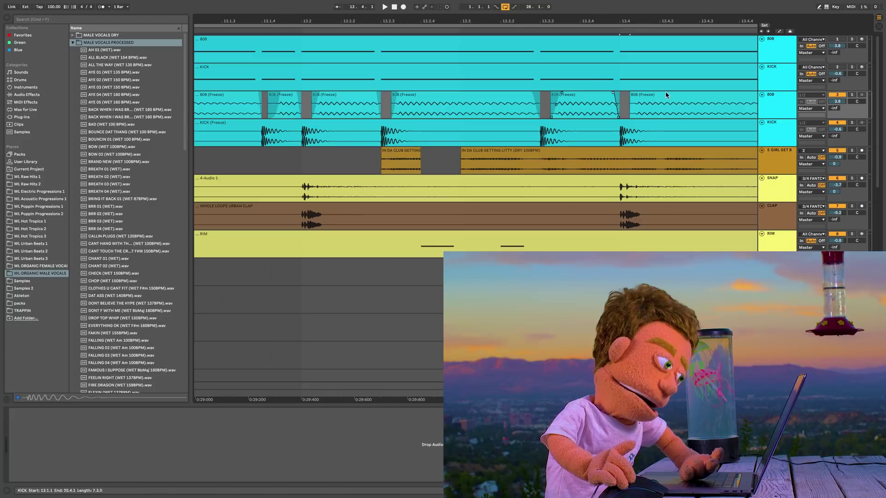
pyautogui.moveTo(631, 93); pyautogui.dragTo(643, 93)
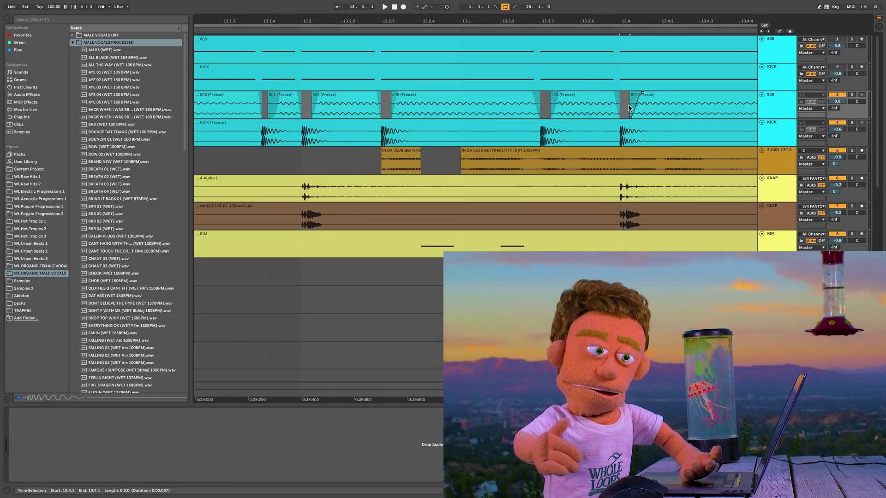
pyautogui.hscroll(5, 629, 107)
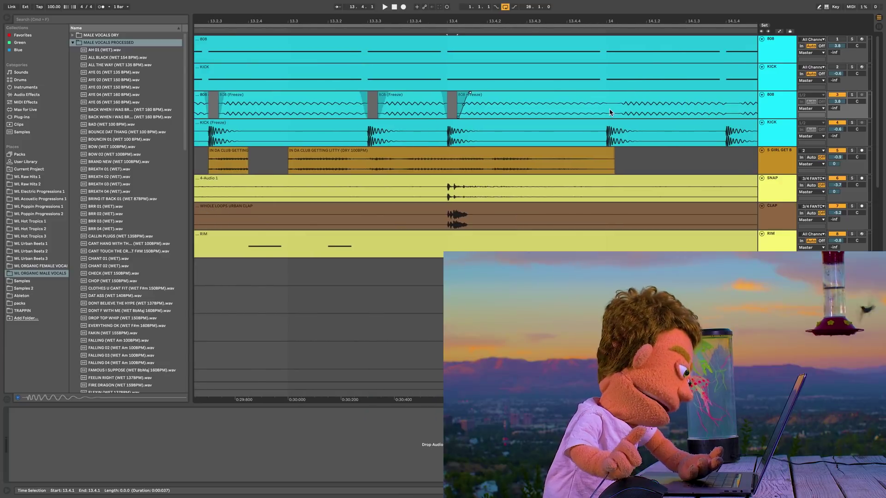
pyautogui.click(611, 113)
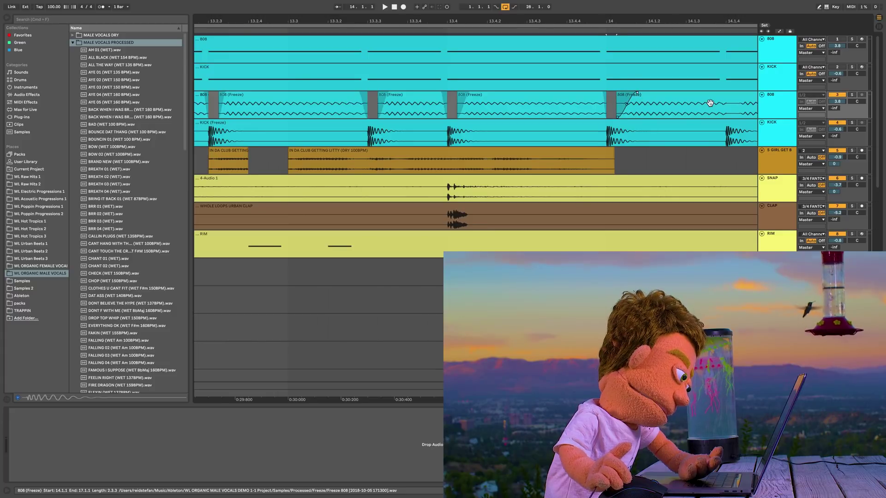
# Duplicate the edited one-bar section of flattened 808 and kick audio from bar 13 repeatedly until it fills up to bar 21
pyautogui.hscroll(1, 709, 103)
pyautogui.moveTo(610, 25); pyautogui.dragTo(609, 4)
pyautogui.click(450, 102)
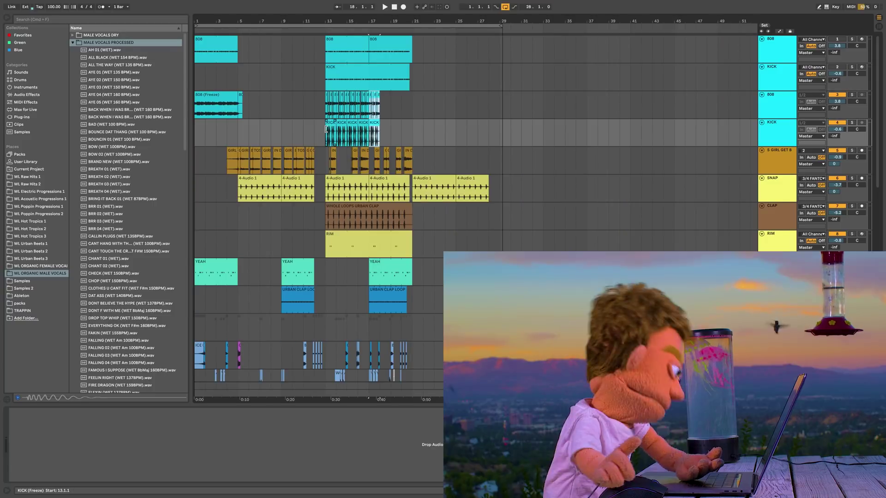
pyautogui.press('super+d')
pyautogui.press('super+d')
pyautogui.press('super+d')
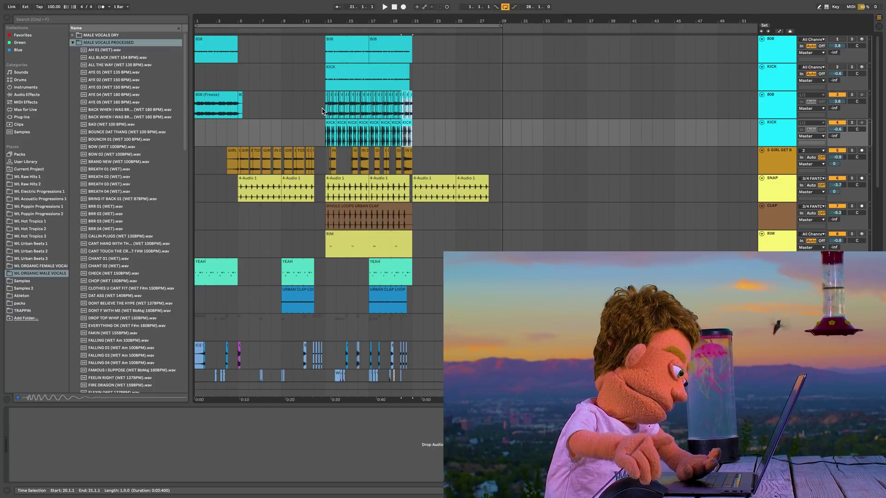
# Play the edited 808 and kick audio from bar 13 and select both flattened tracks for switching off
pyautogui.click(322, 110)
pyautogui.press('space')
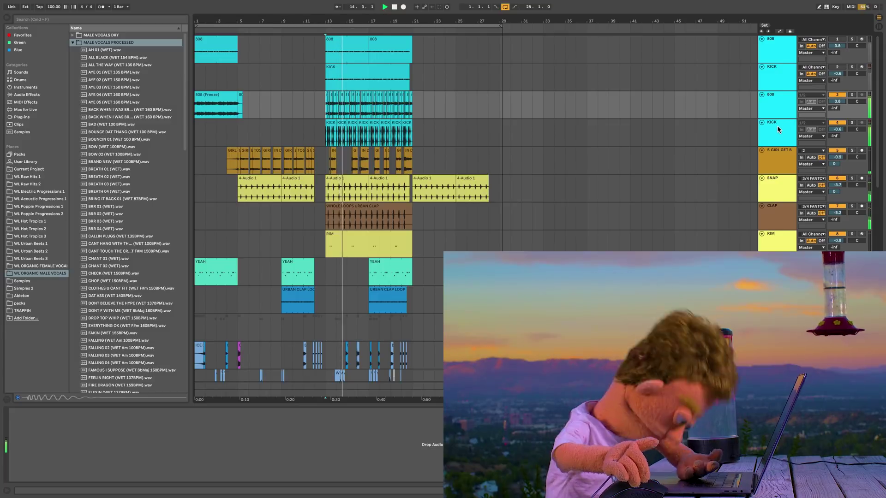
pyautogui.moveTo(776, 126); pyautogui.dragTo(773, 110)
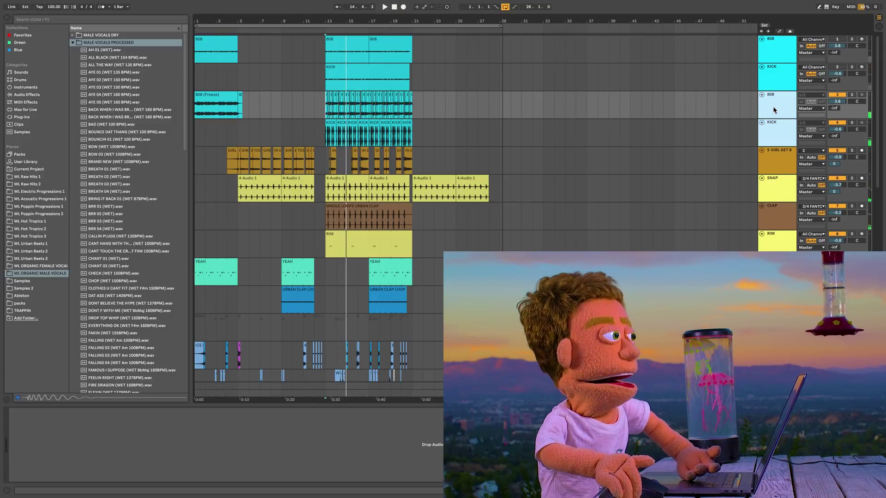
# Activate the original 808 and kick tracks in place of the flattened ones and play the passage from bar 13 for comparison
pyautogui.click(764, 70)
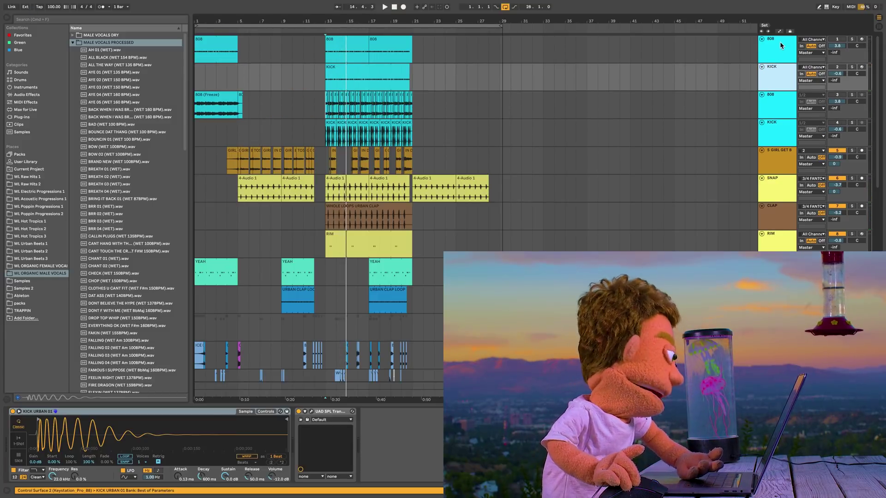
pyautogui.keyDown('shift'); pyautogui.click(779, 43); pyautogui.keyUp('shift')
pyautogui.press('space')
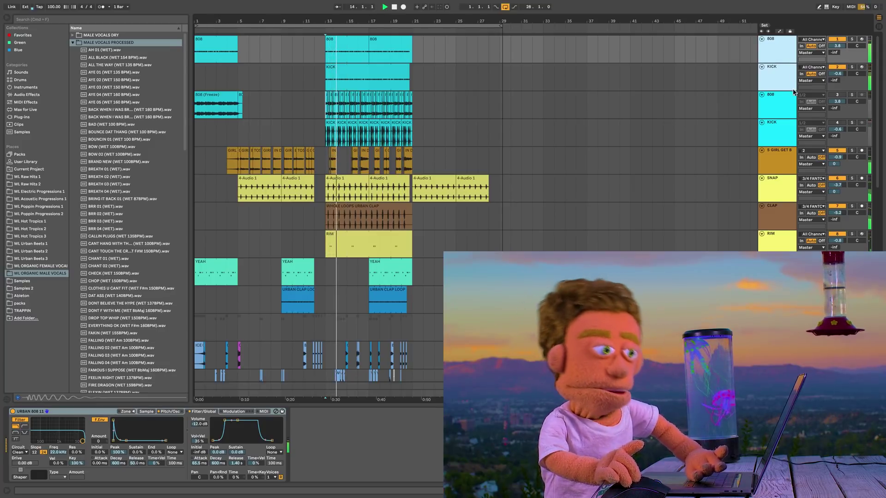
pyautogui.press('space')
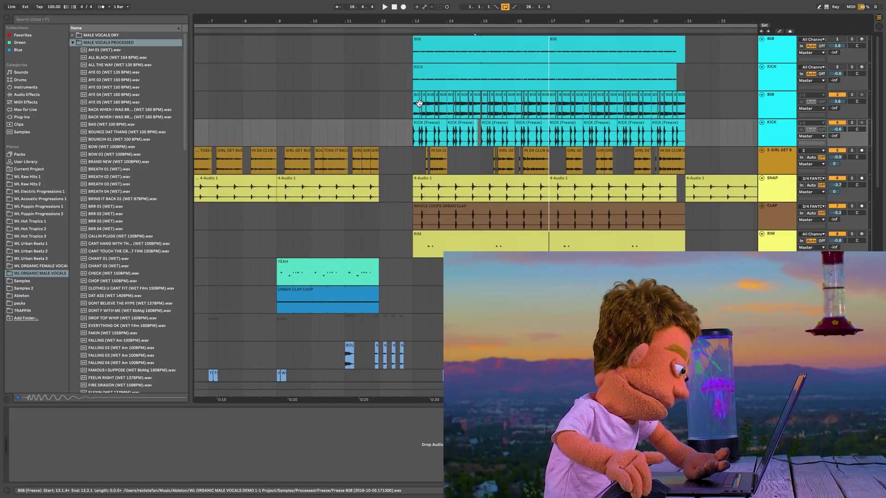
# Play the edited version from bar 13 and raise the flattened kick track's volume to 1.9 dB
pyautogui.click(409, 130)
pyautogui.press('space')
pyautogui.moveTo(841, 130); pyautogui.dragTo(838, 117)
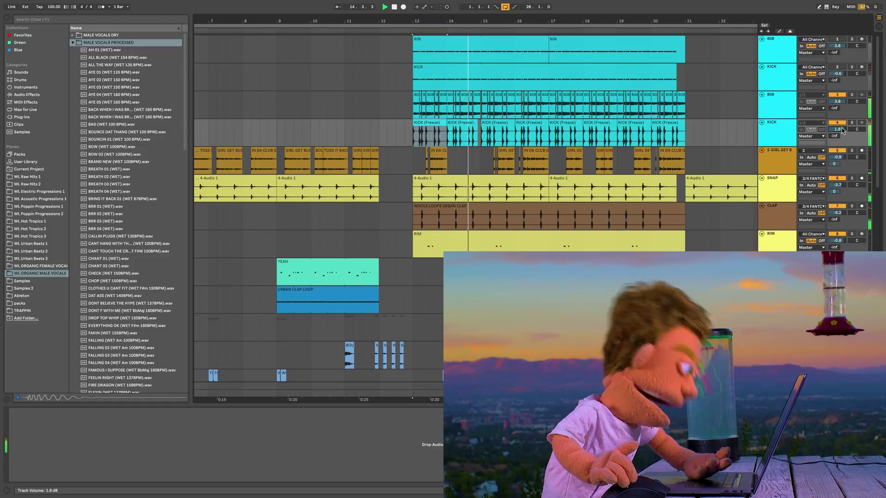